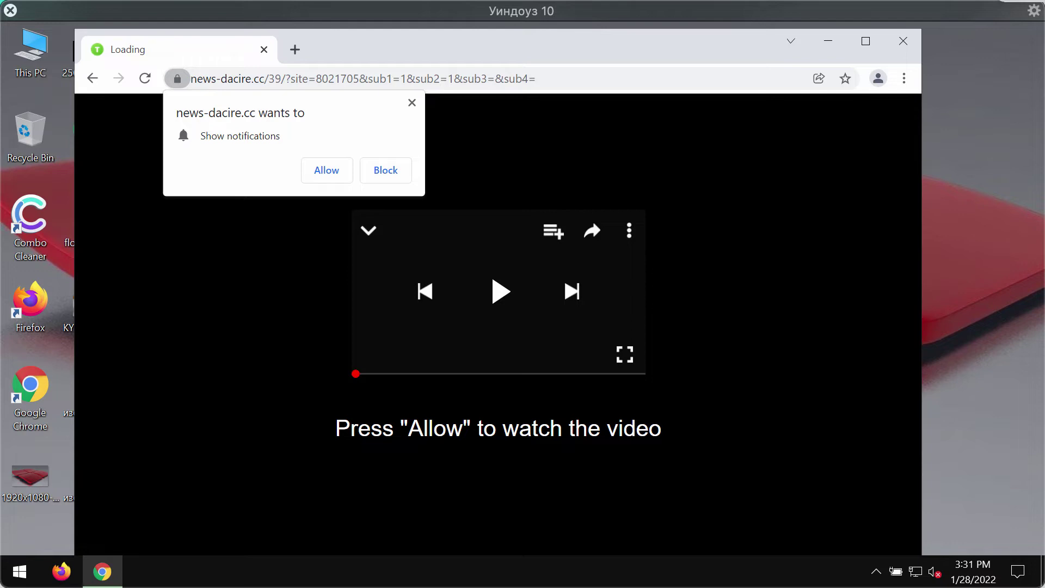
# Step: Allow notifications for news-dacire.cc, then for ufyhzk.com
pyautogui.click(324, 171)
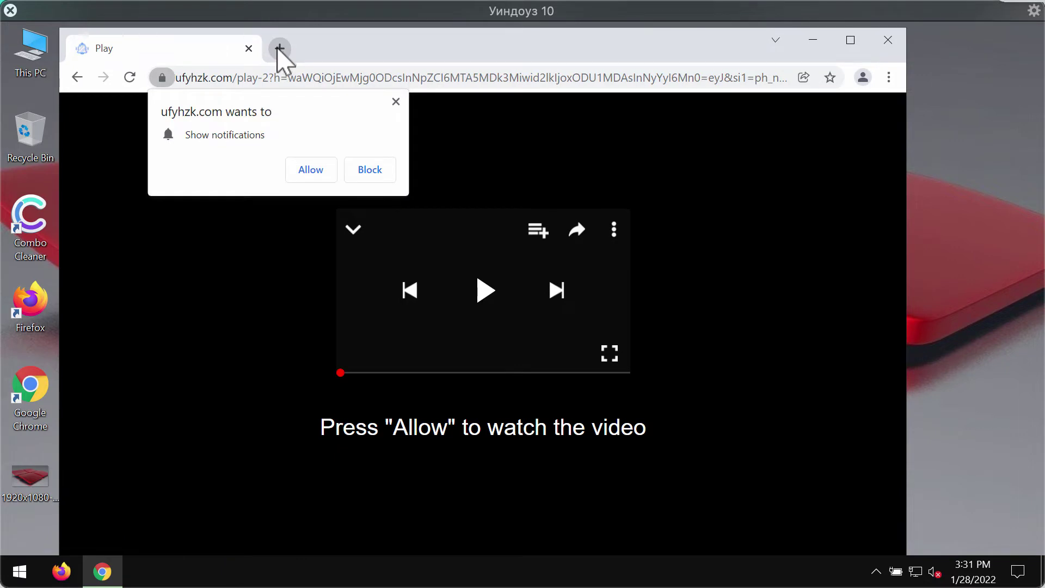
pyautogui.click(299, 166)
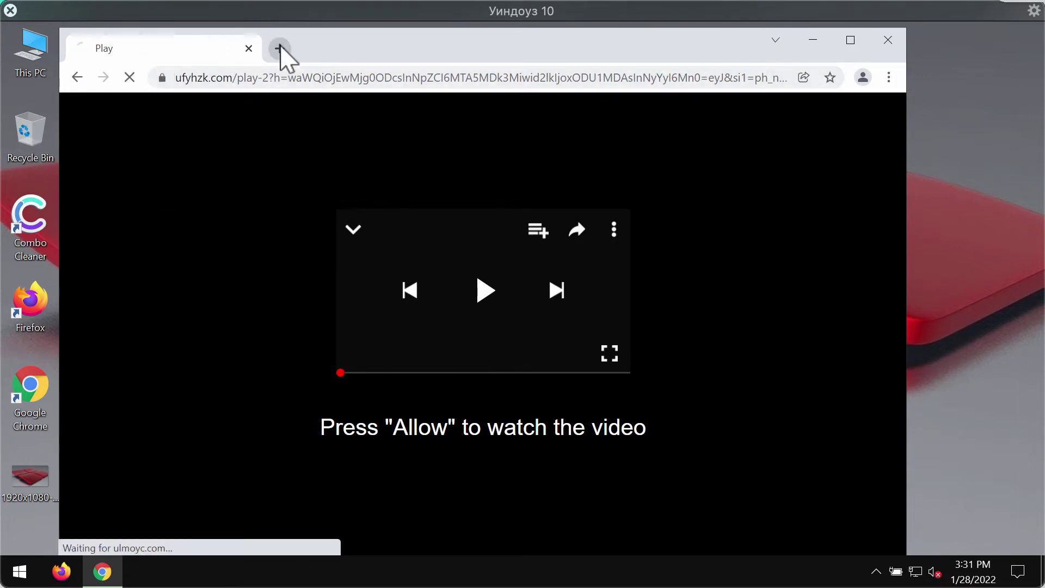
# Step: Open a new tab and close the rogue Russian news tab
pyautogui.click(279, 47)
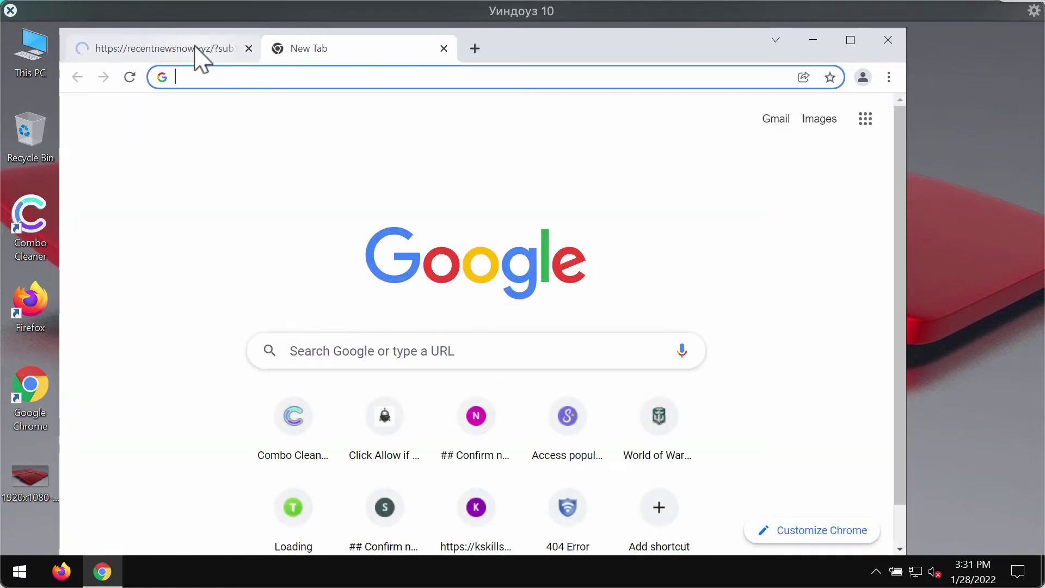
pyautogui.click(248, 48)
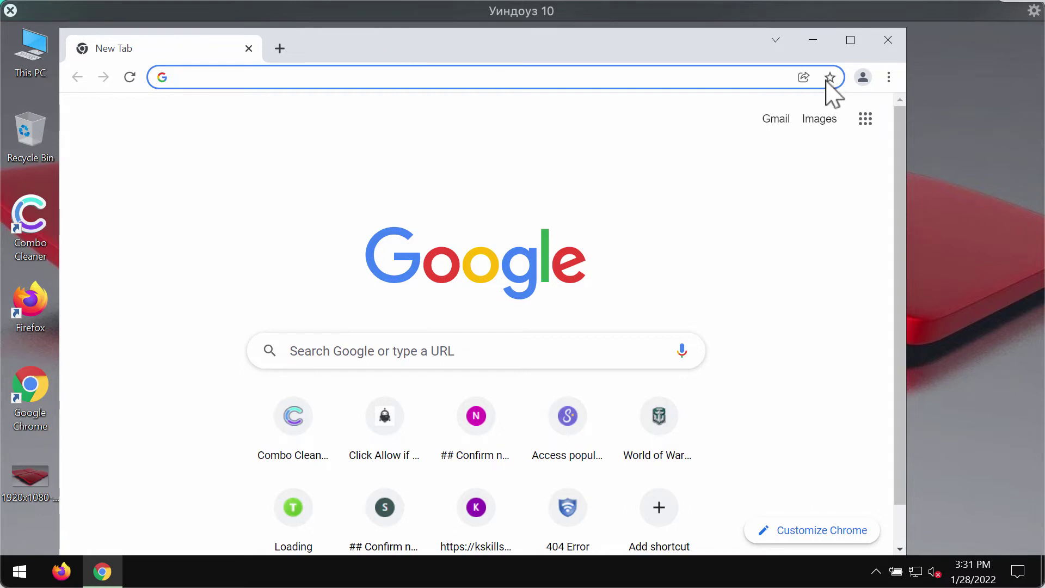
pyautogui.moveTo(689, 45); pyautogui.dragTo(708, 35)
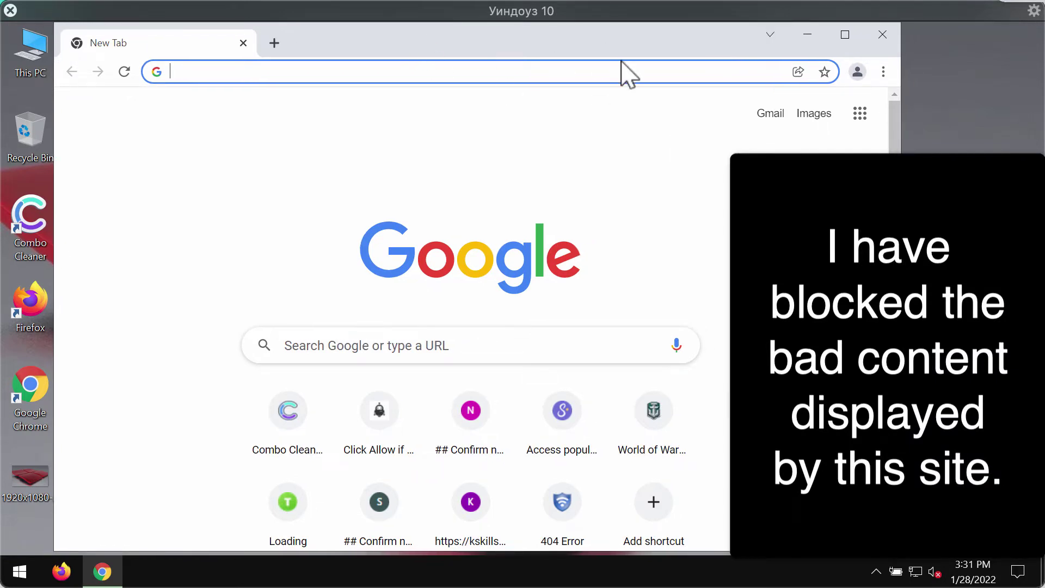
# Step: Open Chrome Settings from the main menu, keeping the window fully on screen
pyautogui.click(883, 71)
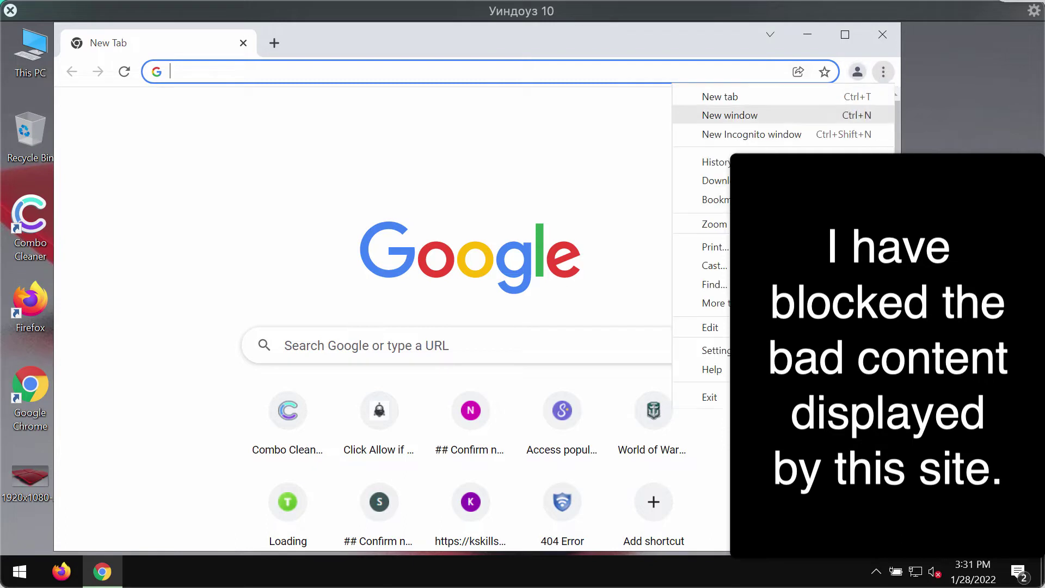
pyautogui.moveTo(723, 47); pyautogui.dragTo(459, 44)
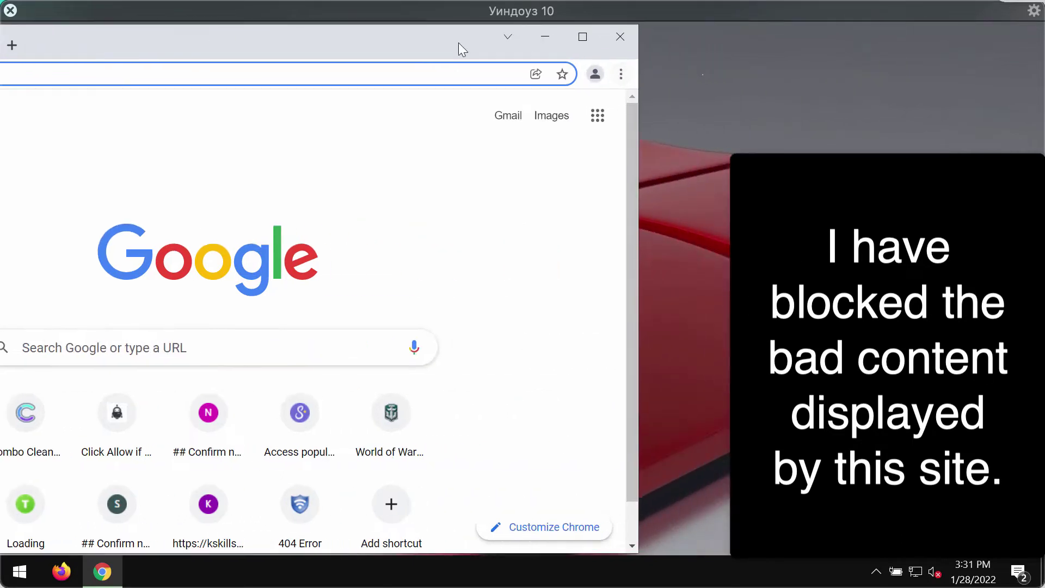
pyautogui.click(621, 76)
pyautogui.click(483, 354)
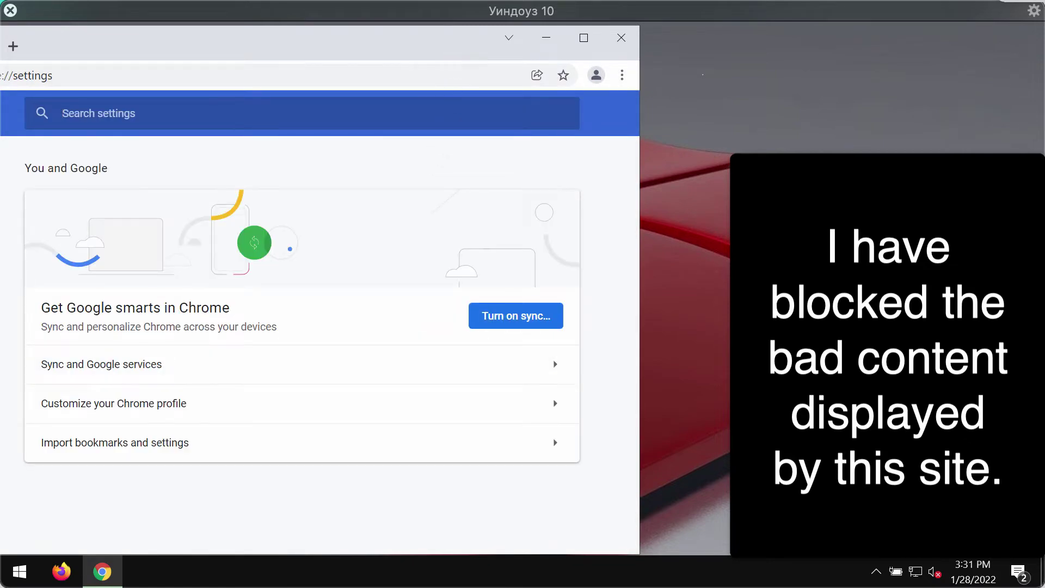
pyautogui.moveTo(454, 44); pyautogui.dragTo(494, 44)
pyautogui.moveTo(402, 51); pyautogui.dragTo(606, 53)
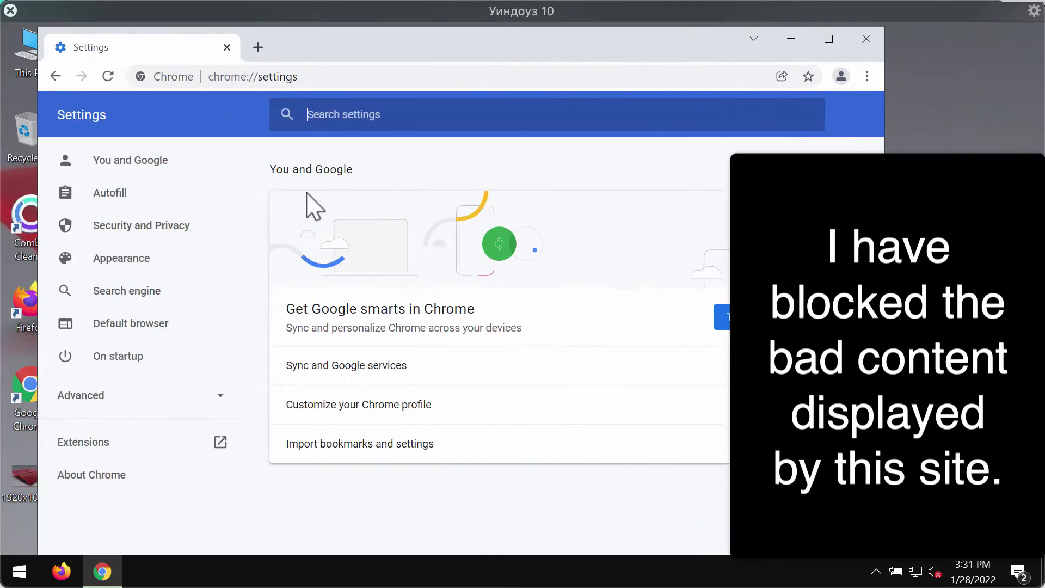
# Step: Go to Security and Privacy, then Site Settings, and review its recent activity
pyautogui.click(168, 226)
pyautogui.moveTo(406, 59); pyautogui.dragTo(388, 57)
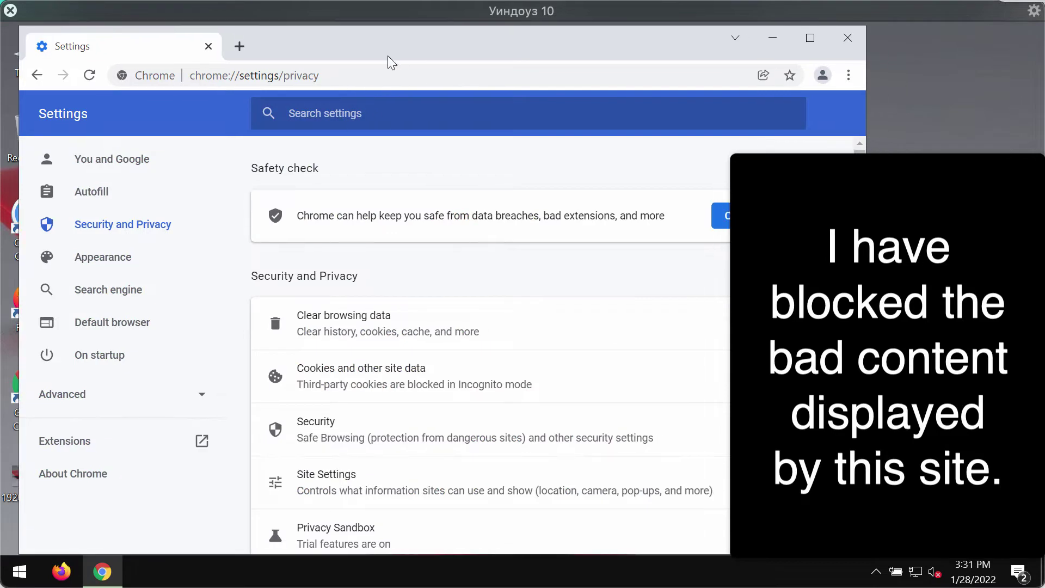
pyautogui.click(327, 487)
pyautogui.moveTo(500, 55); pyautogui.dragTo(441, 50)
pyautogui.moveTo(613, 42); pyautogui.dragTo(573, 44)
pyautogui.scroll(-10, 619, 345)
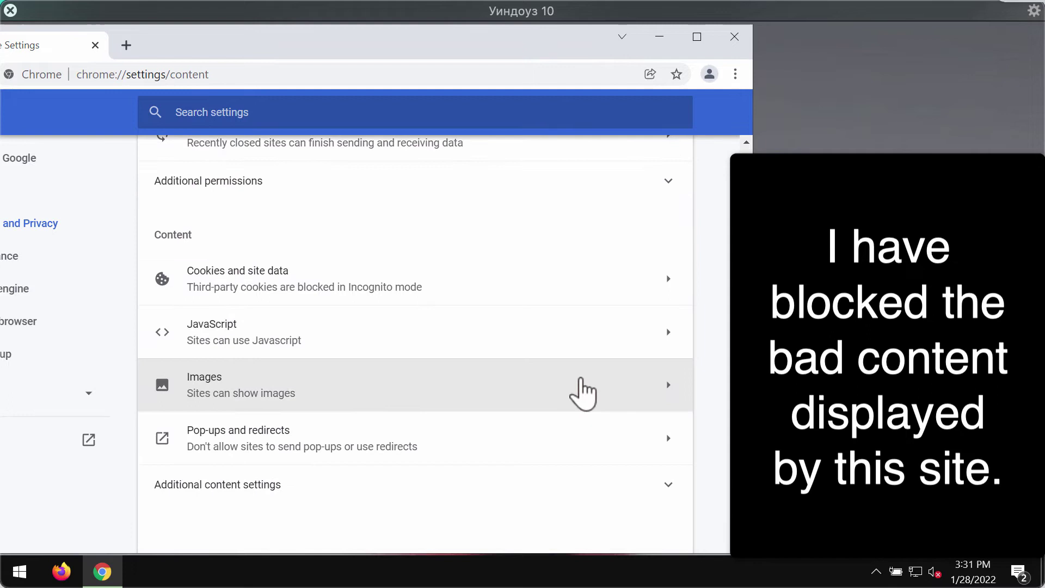
pyautogui.scroll(1, 583, 392)
pyautogui.scroll(2, 390, 433)
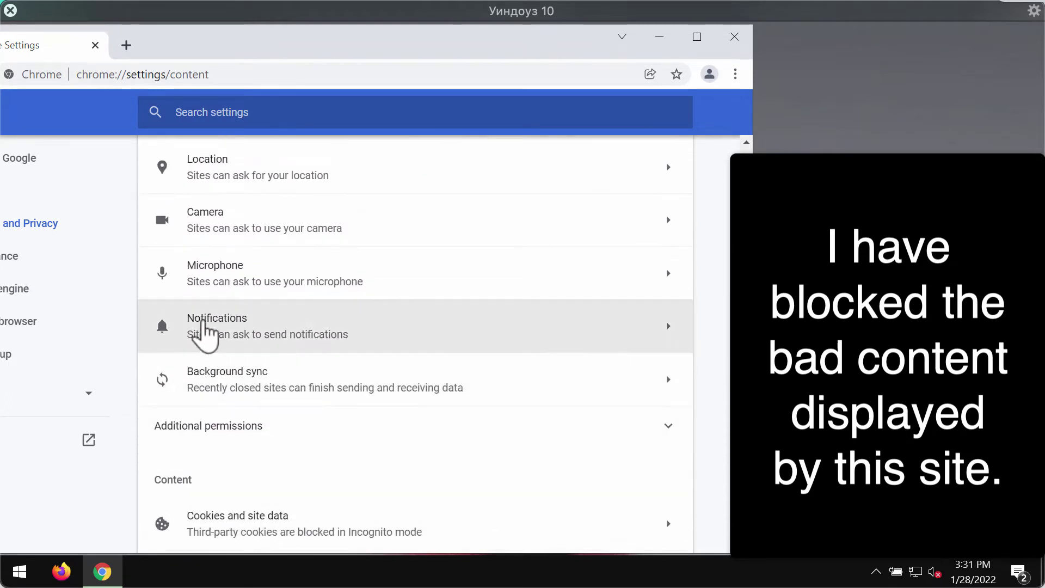
pyautogui.scroll(3, 212, 337)
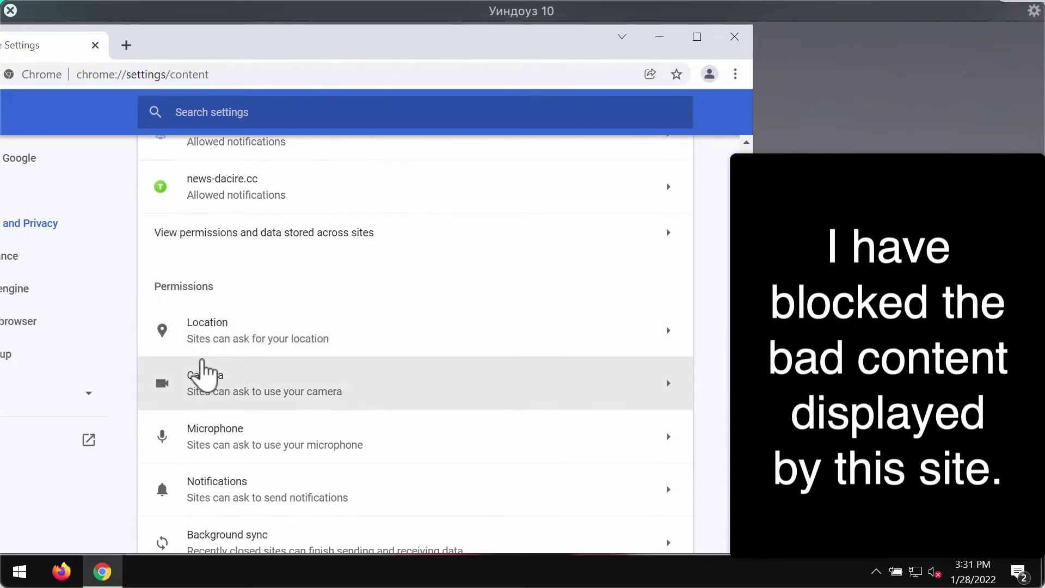
pyautogui.scroll(-2, 203, 372)
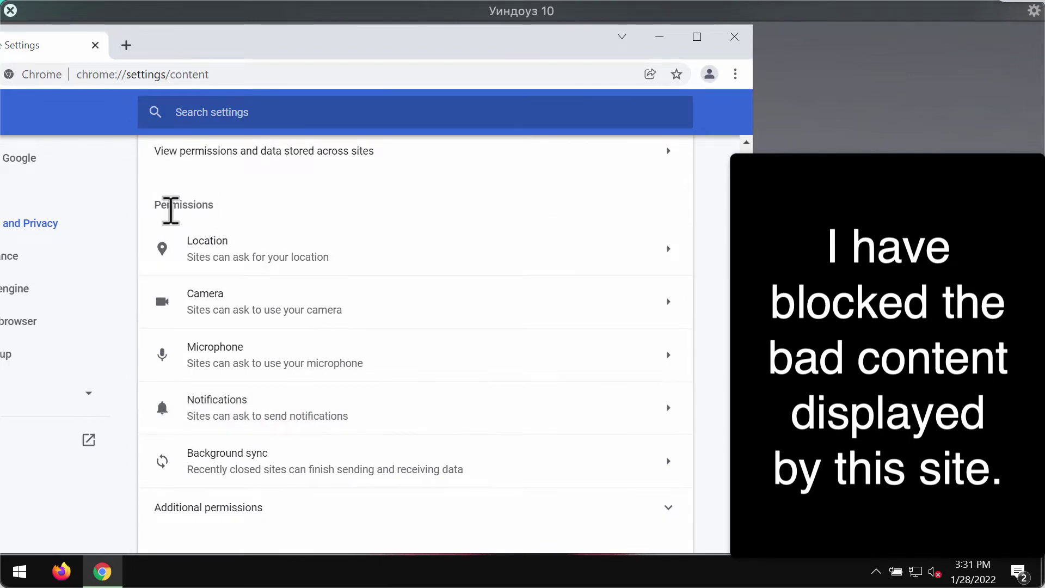
# Step: In Notifications settings, remove news-dacire.cc and ufyhzk.com from the allowed sites
pyautogui.click(256, 418)
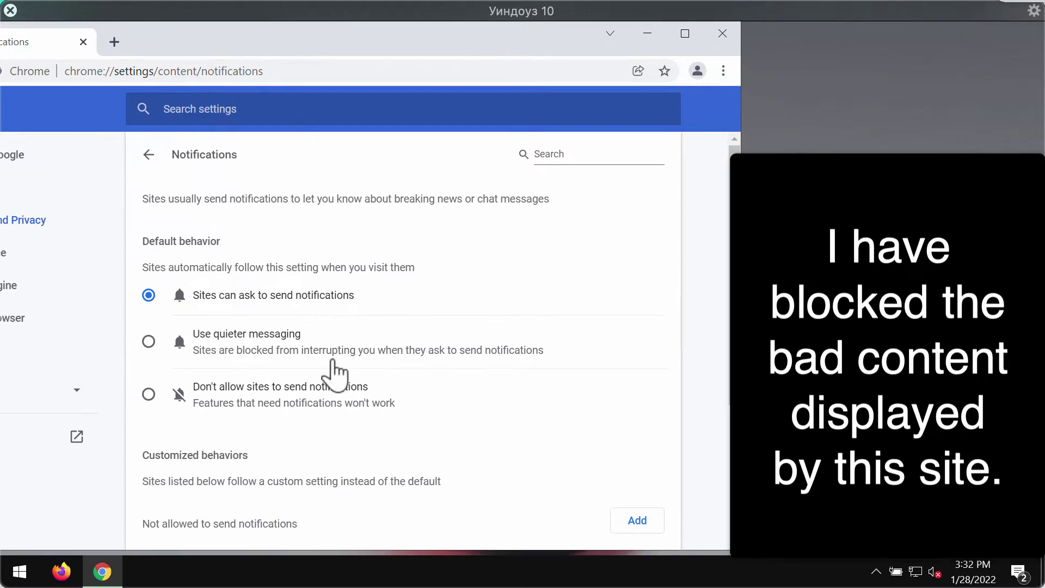
pyautogui.scroll(-4, 333, 376)
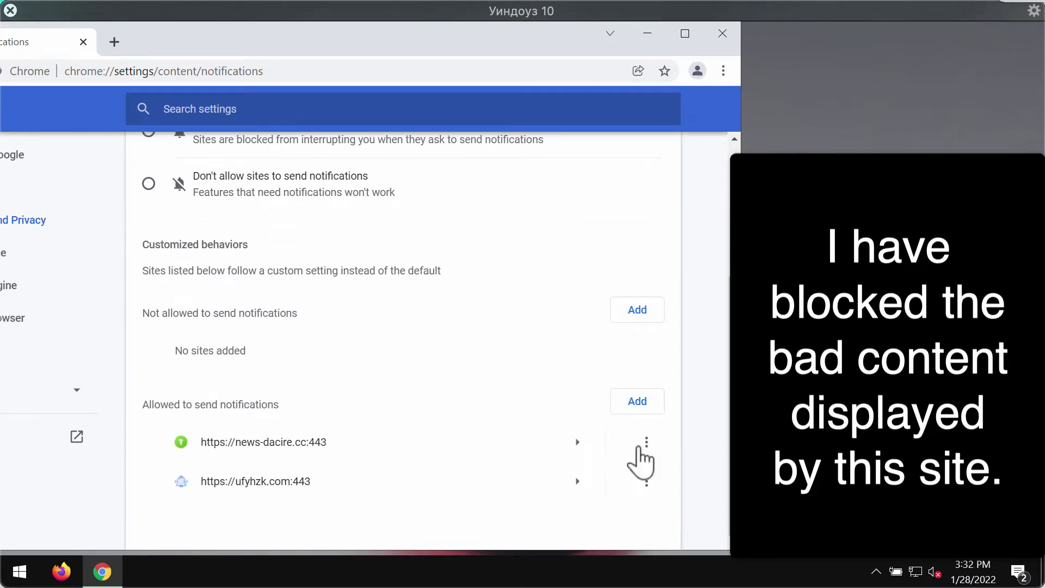
pyautogui.click(646, 441)
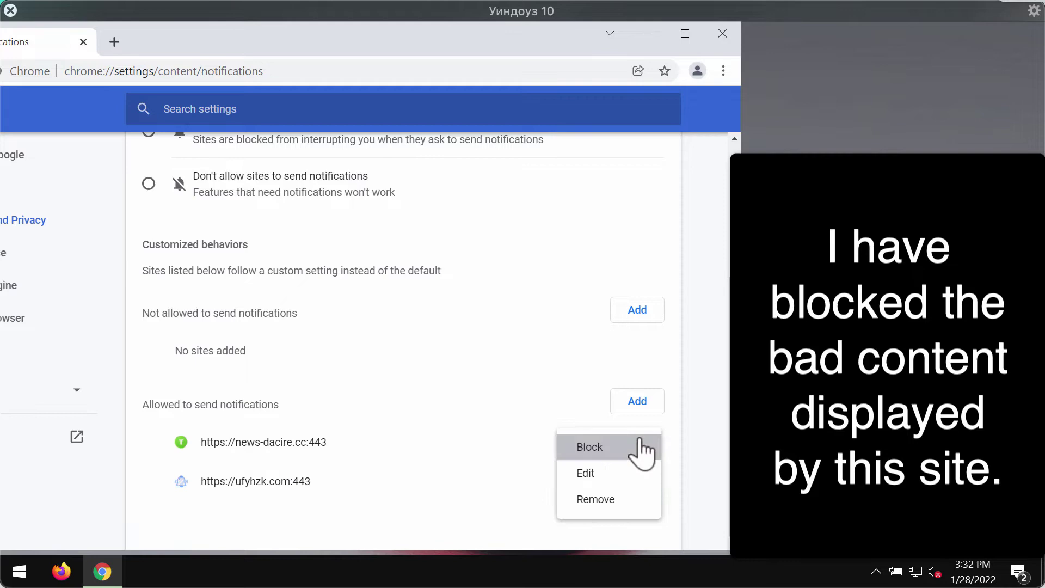
pyautogui.click(623, 498)
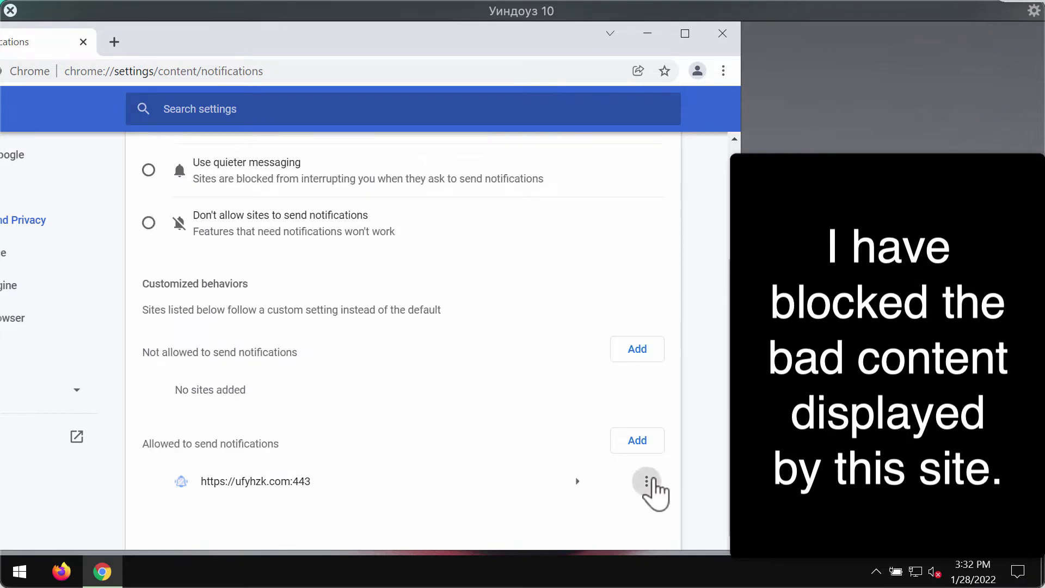
pyautogui.click(645, 481)
pyautogui.click(616, 478)
pyautogui.moveTo(240, 32); pyautogui.dragTo(506, 32)
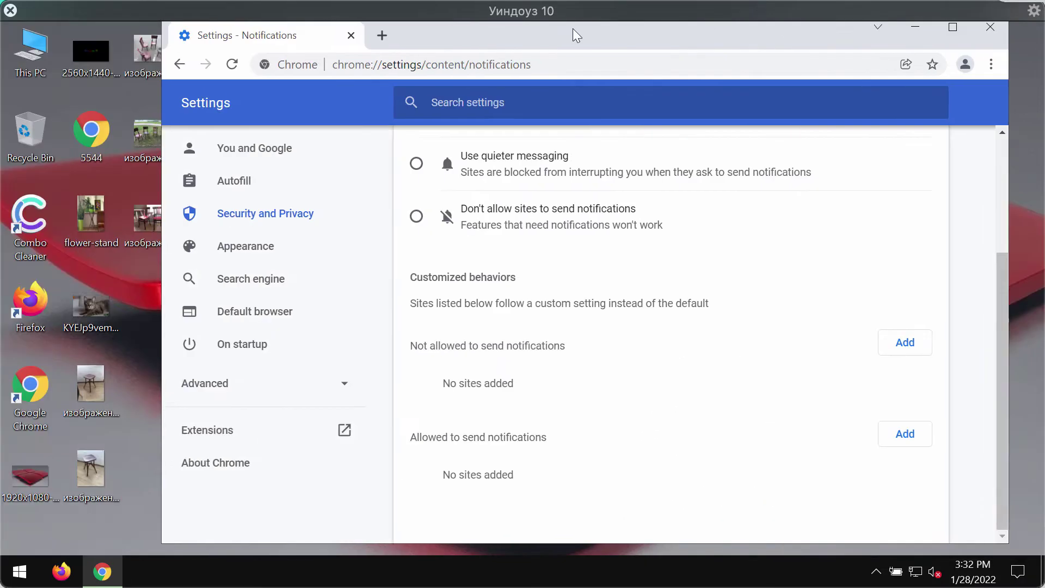
# Step: Load combocleaner.com from the address bar and scroll down its home page
pyautogui.click(606, 68)
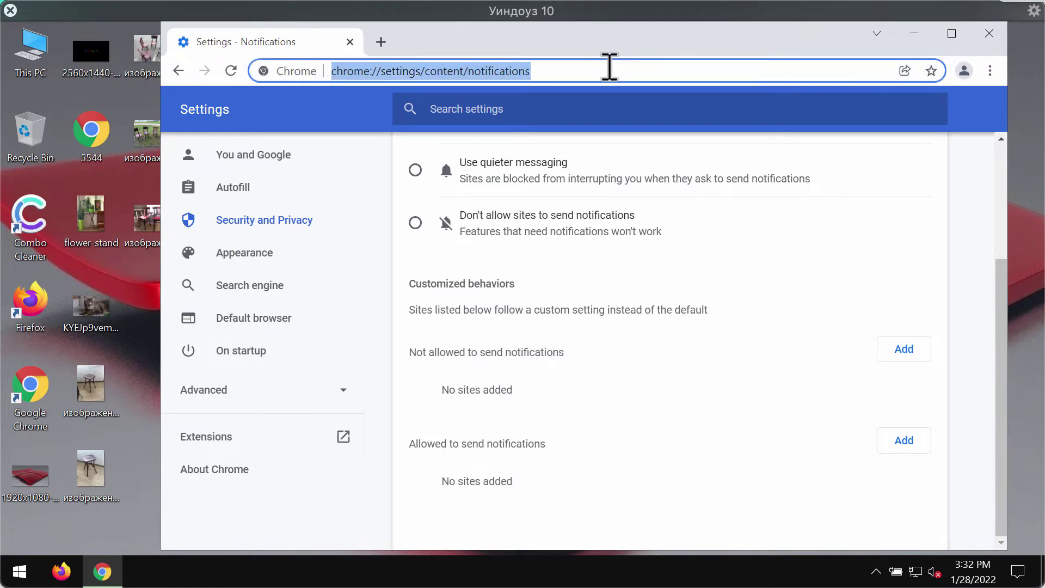
pyautogui.write('c')
pyautogui.press('Return')
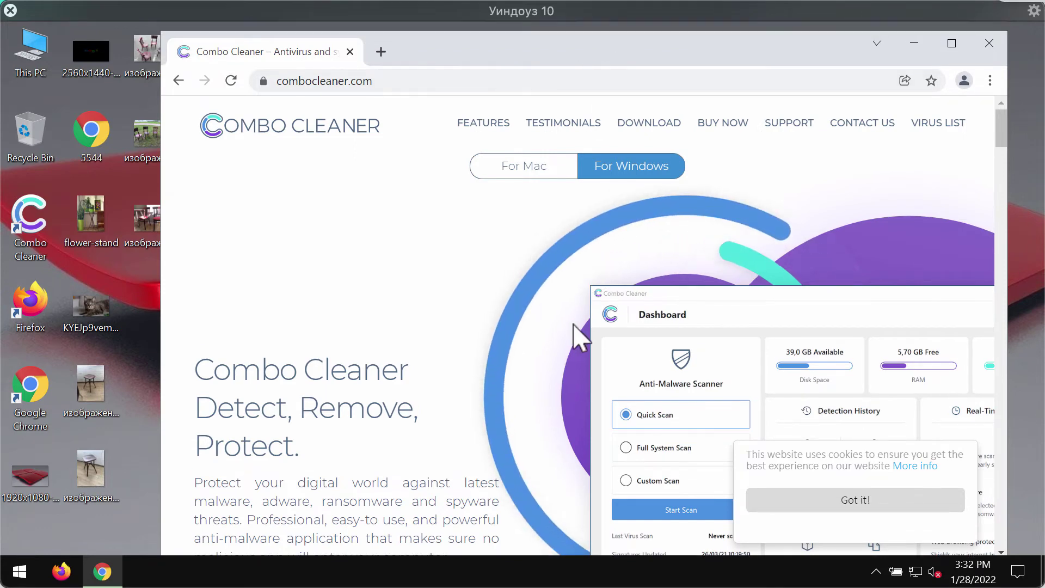
pyautogui.scroll(-2, 574, 329)
pyautogui.scroll(-2, 572, 325)
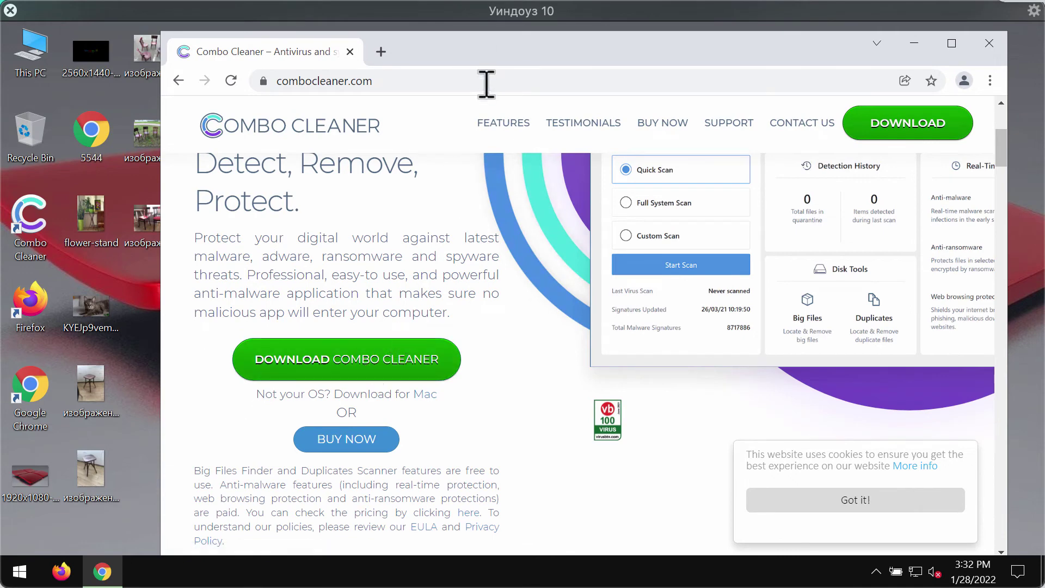
pyautogui.moveTo(507, 60); pyautogui.dragTo(482, 56)
pyautogui.moveTo(720, 52); pyautogui.dragTo(687, 58)
# Step: Minimize Chrome, launch Combo Cleaner from the desktop and start a Quick Scan
pyautogui.click(855, 45)
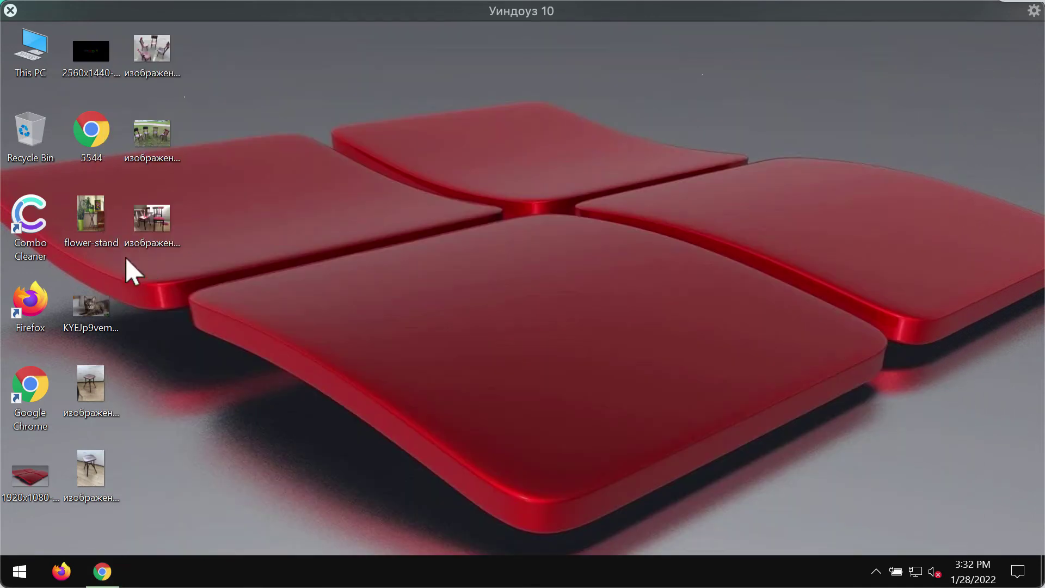
pyautogui.doubleClick(46, 240)
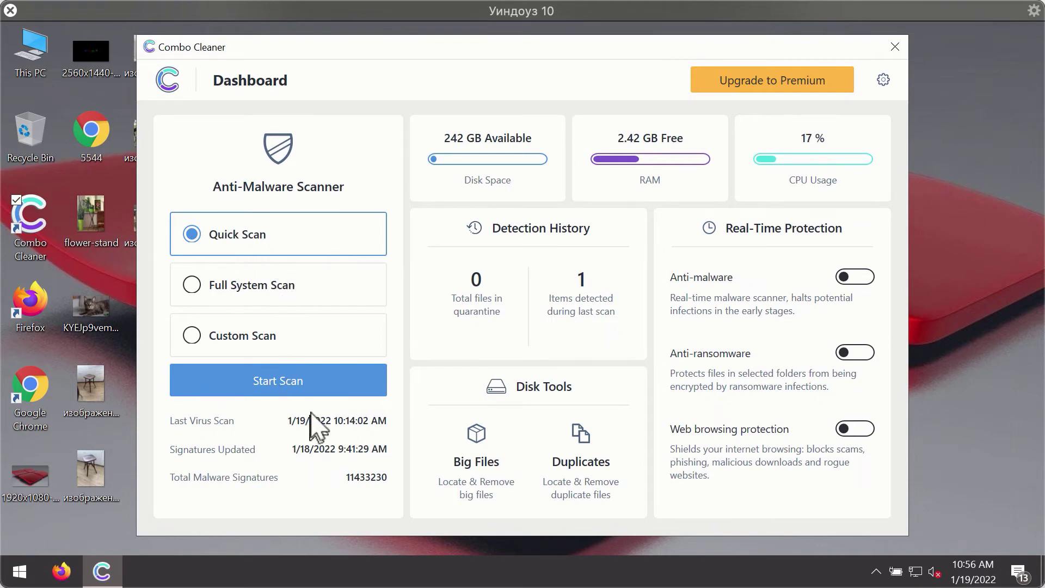
pyautogui.click(315, 385)
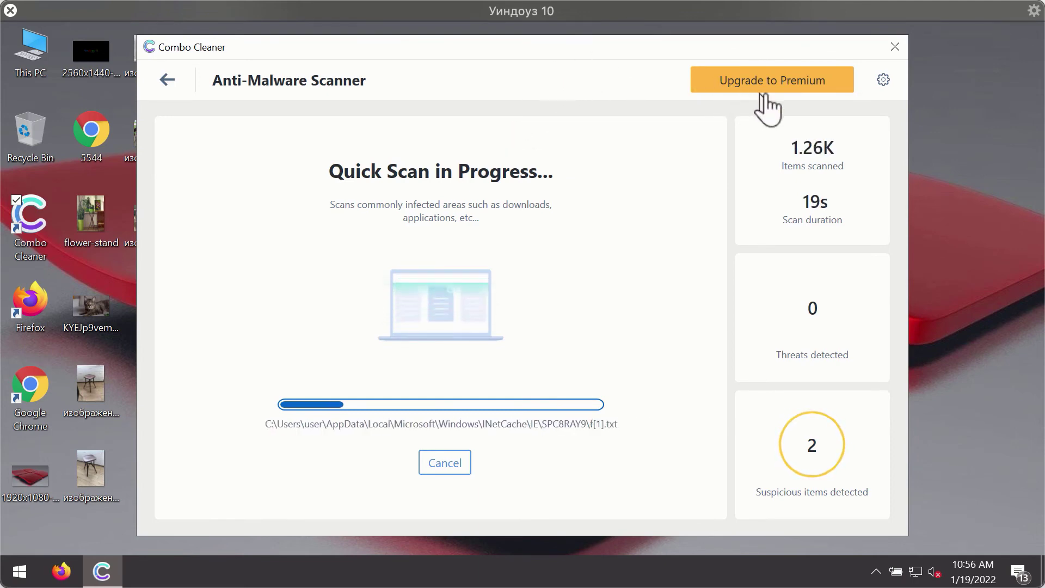
# Step: Show the Anti-Ransomware section of Combo Cleaner's Settings
pyautogui.click(883, 80)
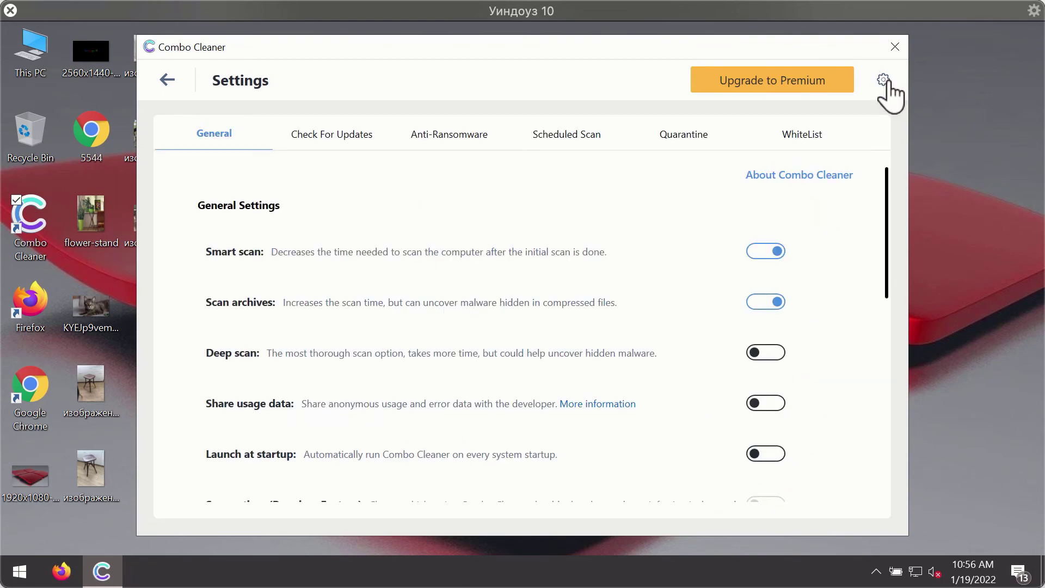
pyautogui.click(450, 137)
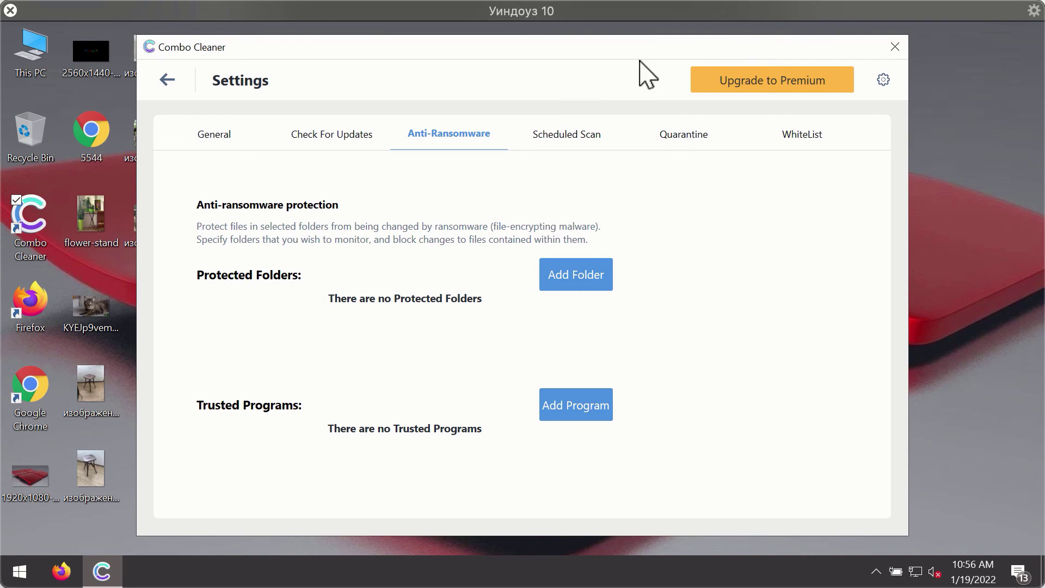
# Step: Return to the dashboard and cancel the running Quick Scan, confirming with Yes
pyautogui.click(166, 82)
pyautogui.click(305, 389)
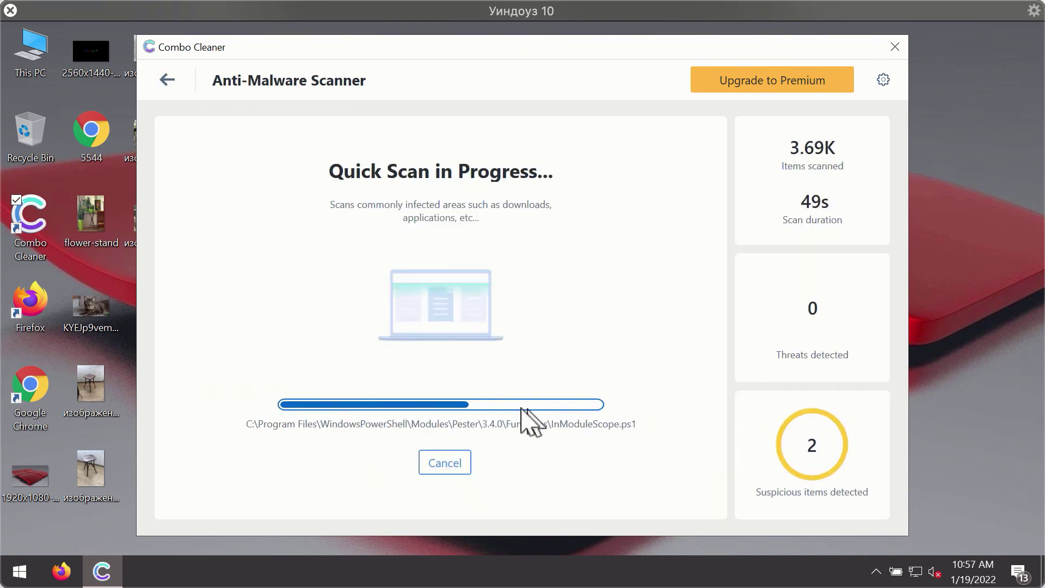
pyautogui.click(458, 462)
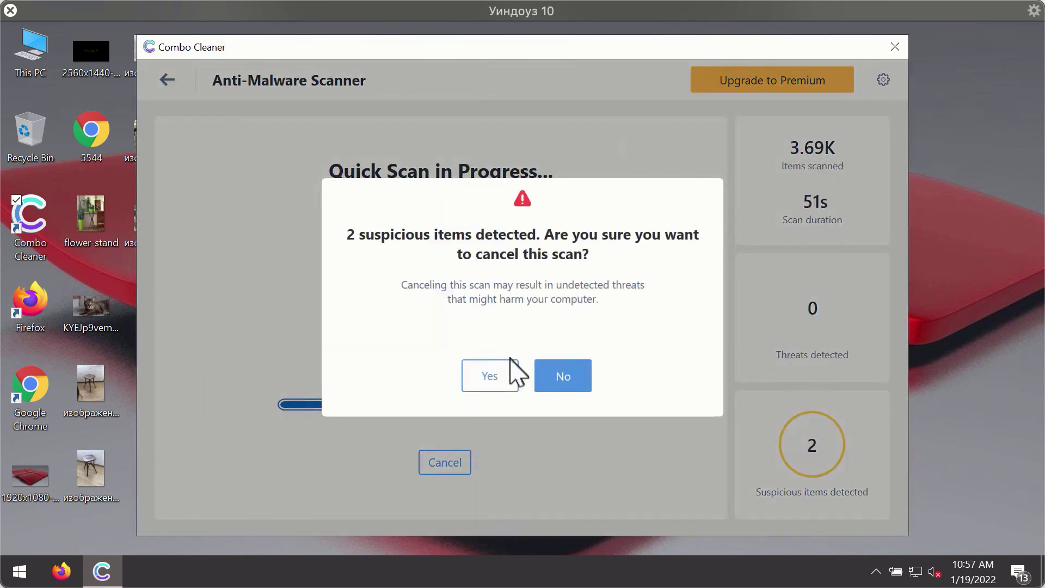
pyautogui.click(499, 374)
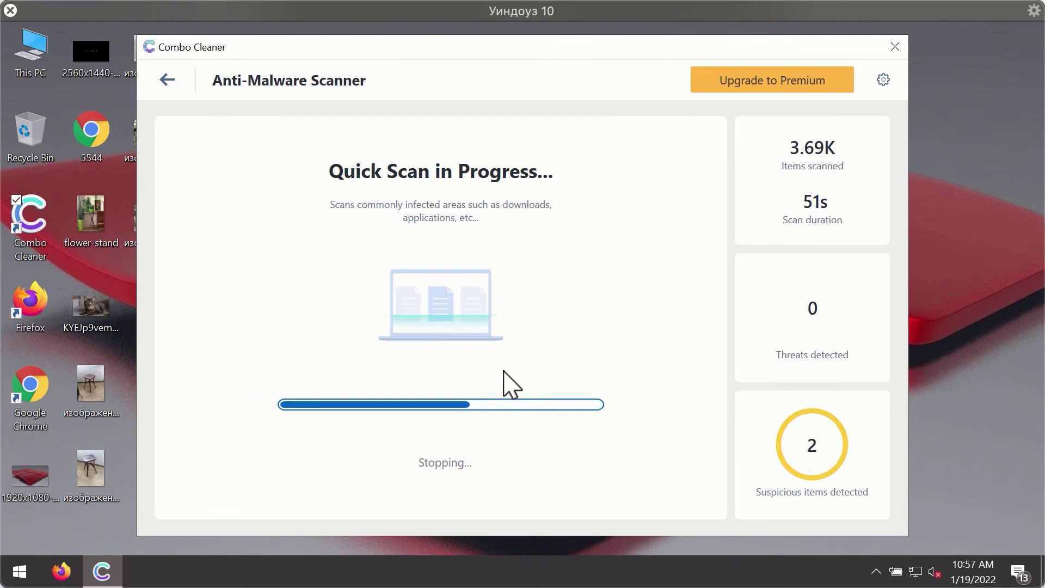